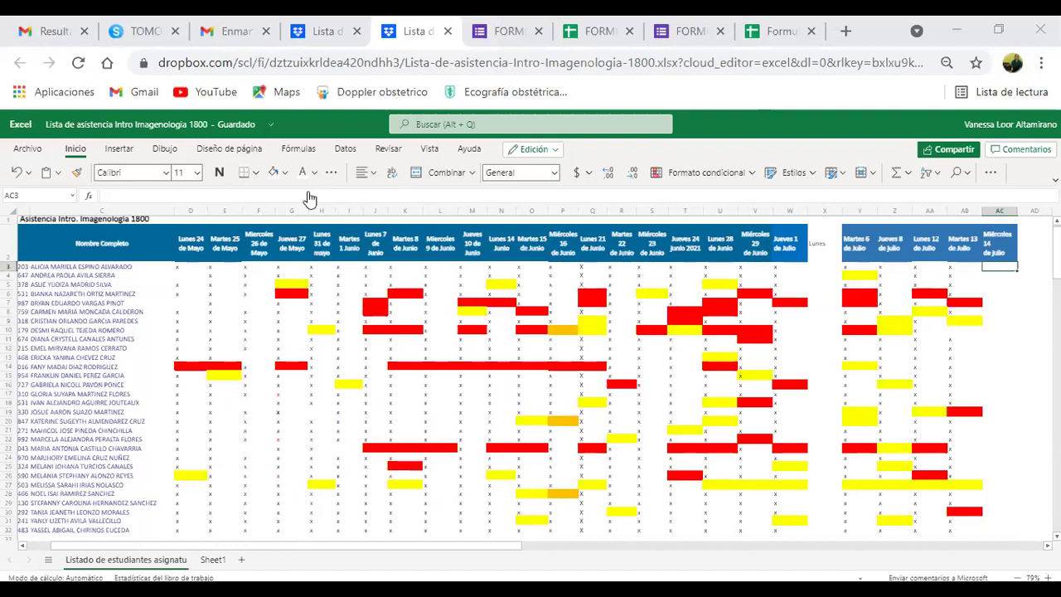
Fill cell AC3, the first student's attendance for Miércoles 14 de Julio, with standard yellow.
left_click(282, 174)
left_click(283, 174)
left_click(283, 173)
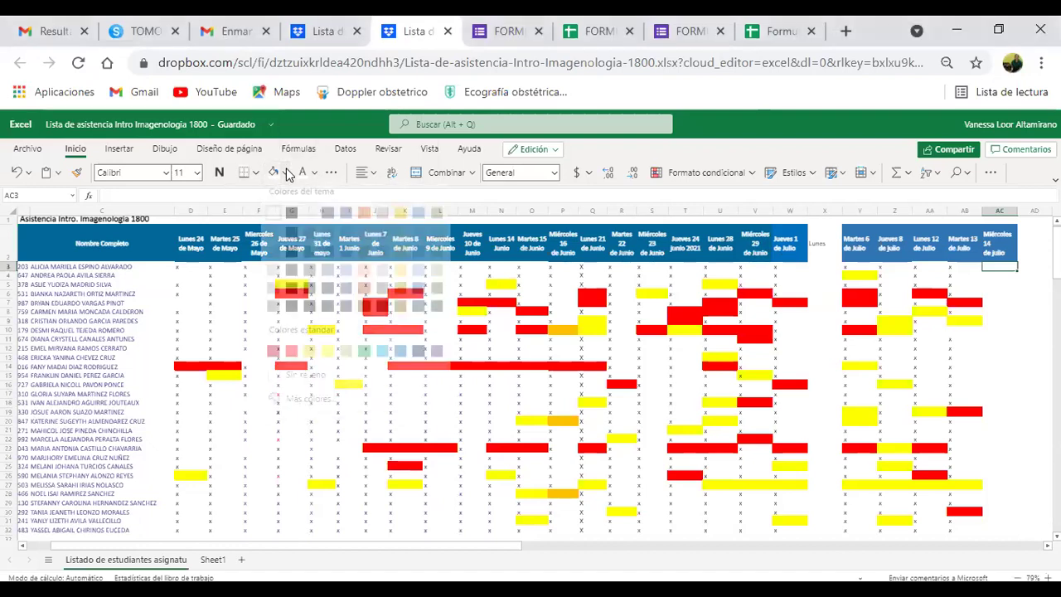
left_click(333, 358)
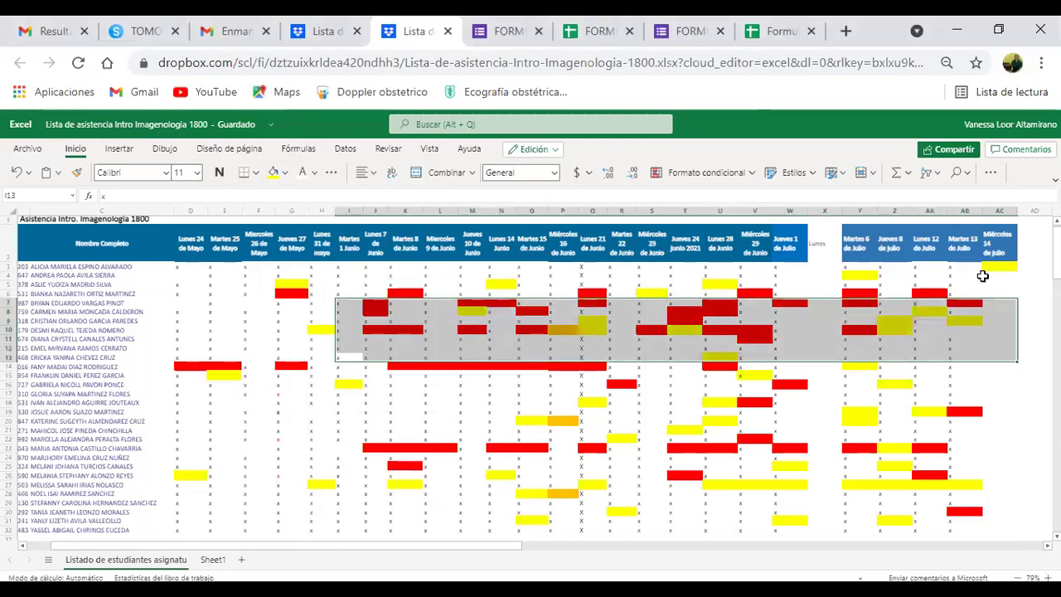
Mark attendance with an x in cells AC4 through AC10 of the Miércoles 14 de Julio column.
left_click(988, 275)
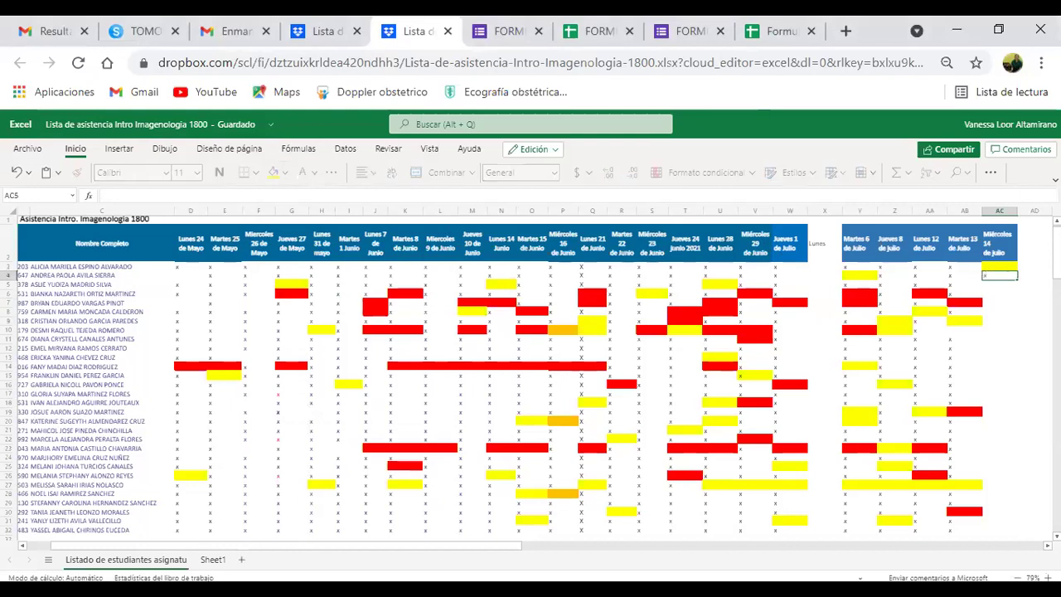
left_click(1000, 283)
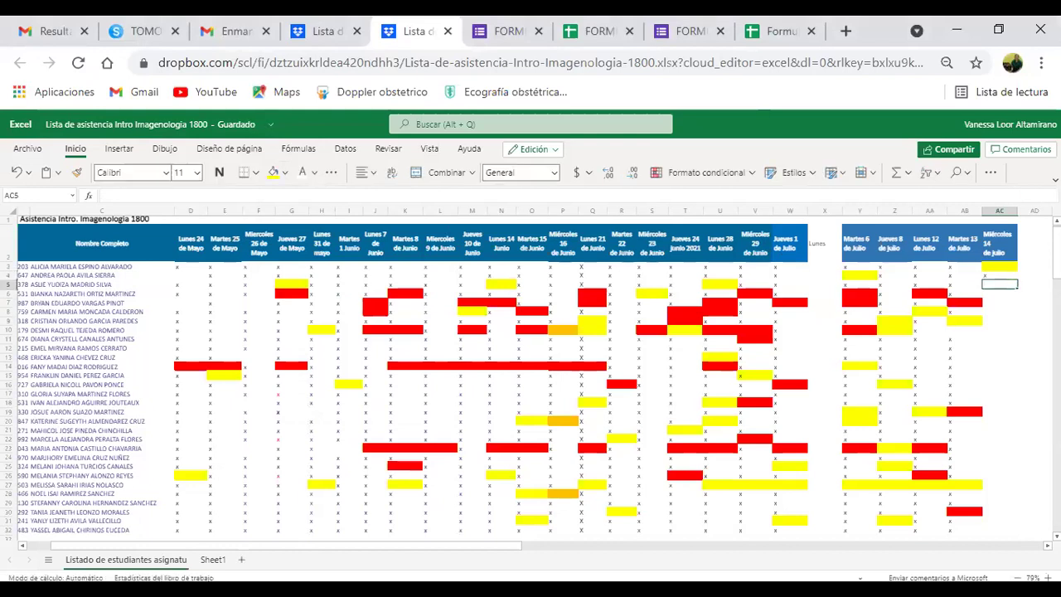
type("x")
key("Return")
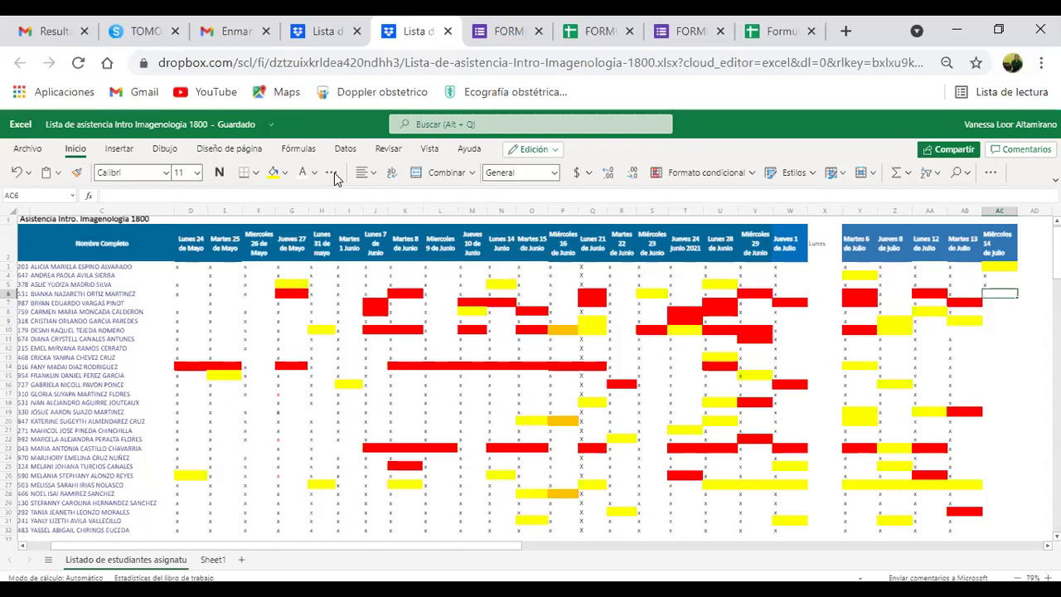
key("Down")
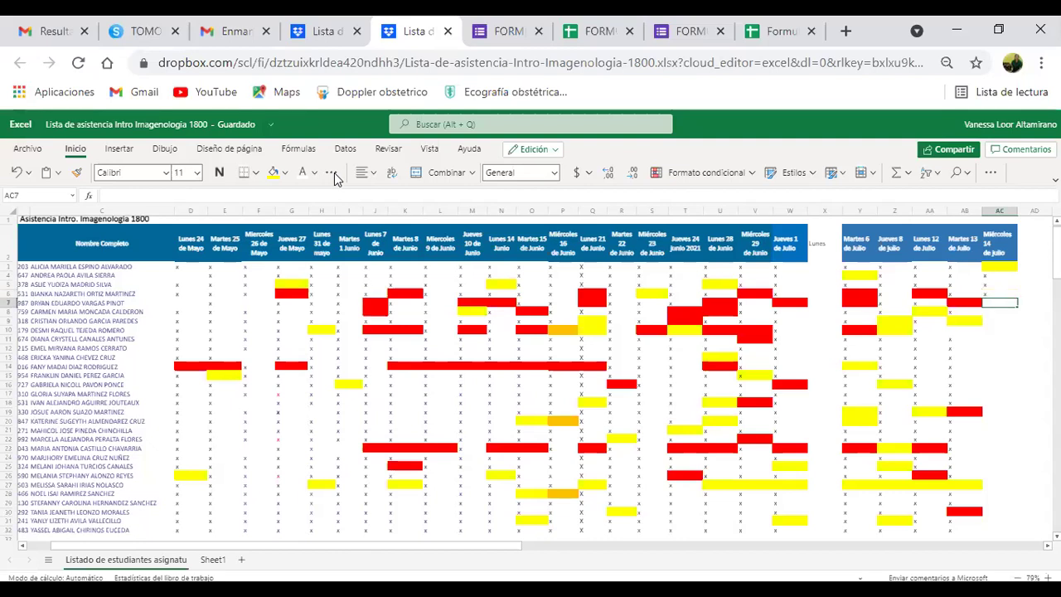
key("Down")
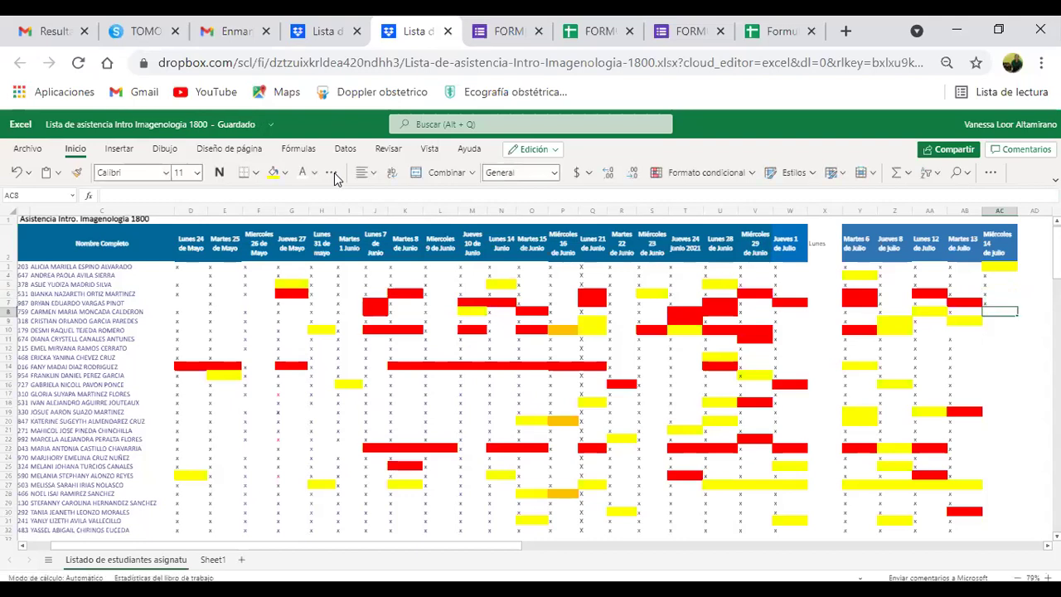
key("Down")
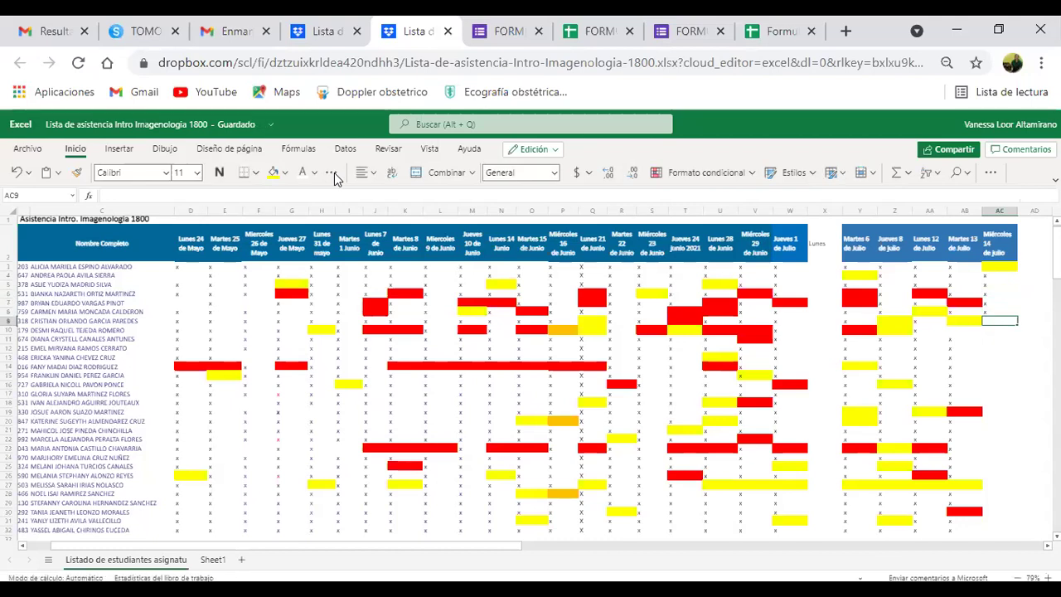
key("Down")
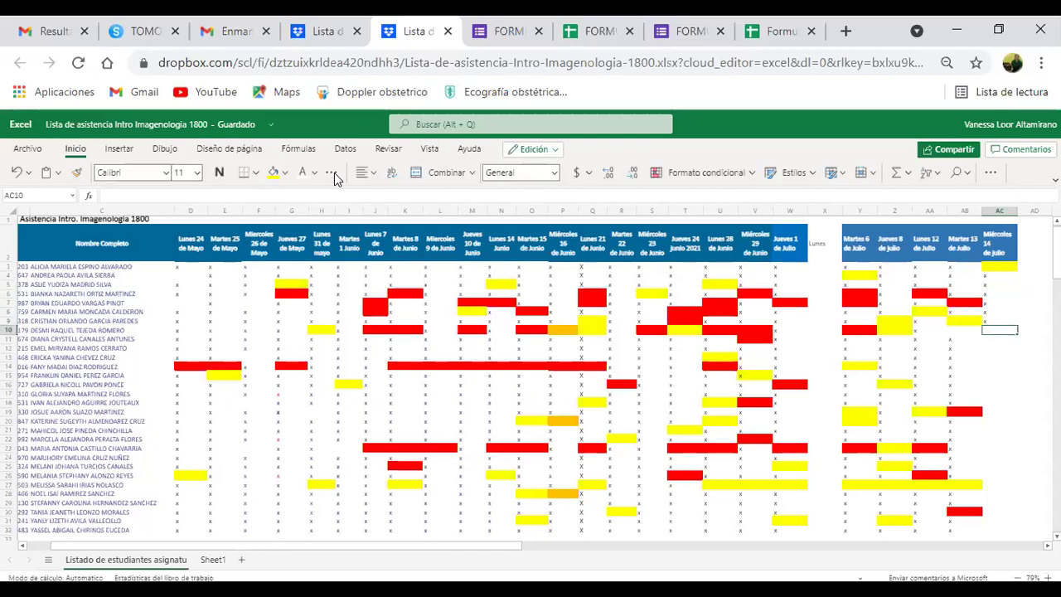
key("Return")
Enter an x for the students in cells AC11 through AC18 of the Miércoles 14 de Julio column.
key("F2")
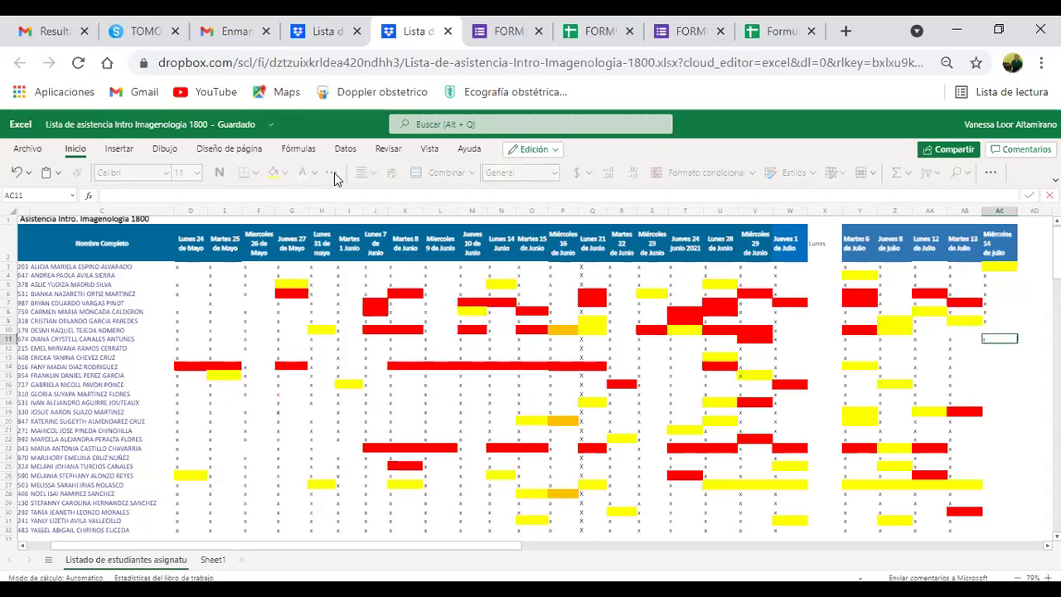
key("Return")
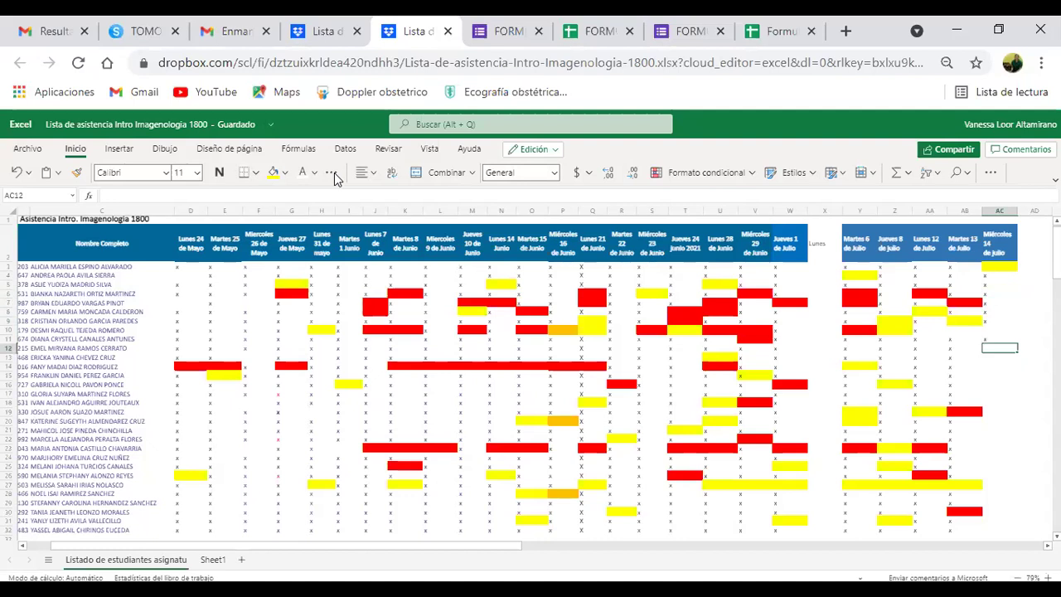
key("Return")
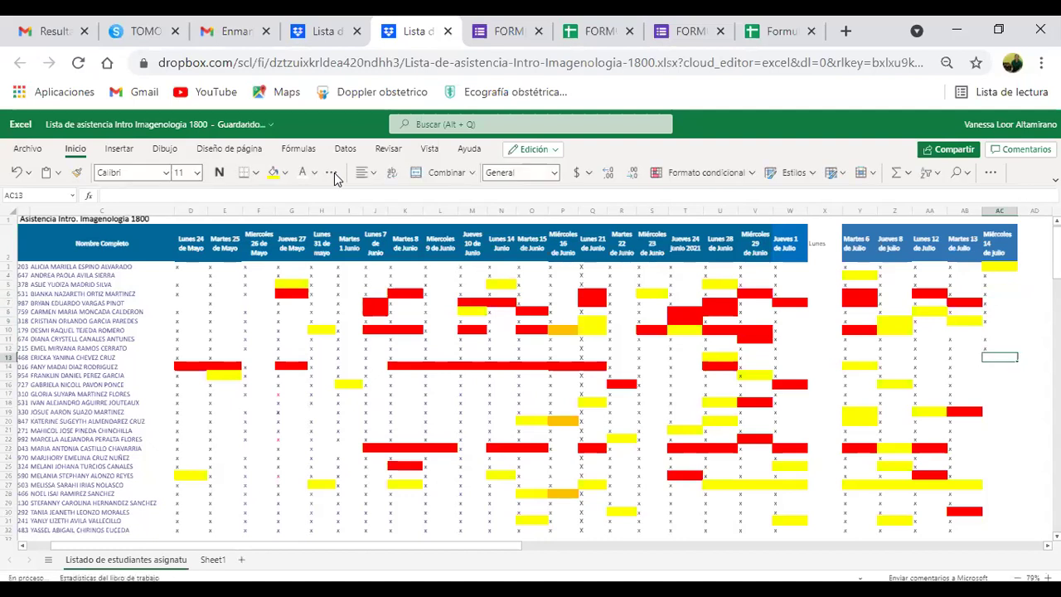
key("Return")
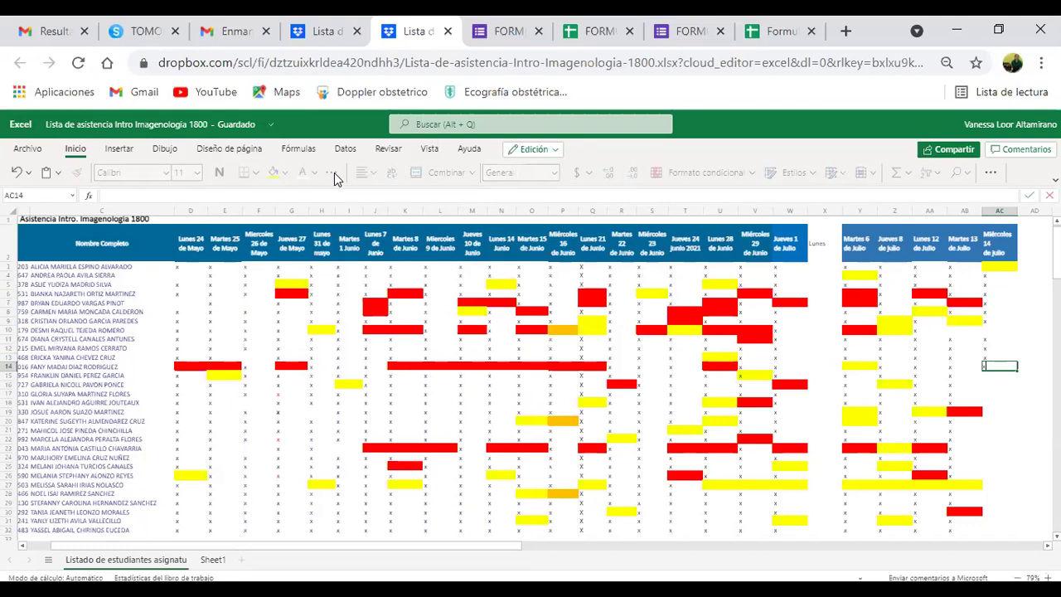
key("Return")
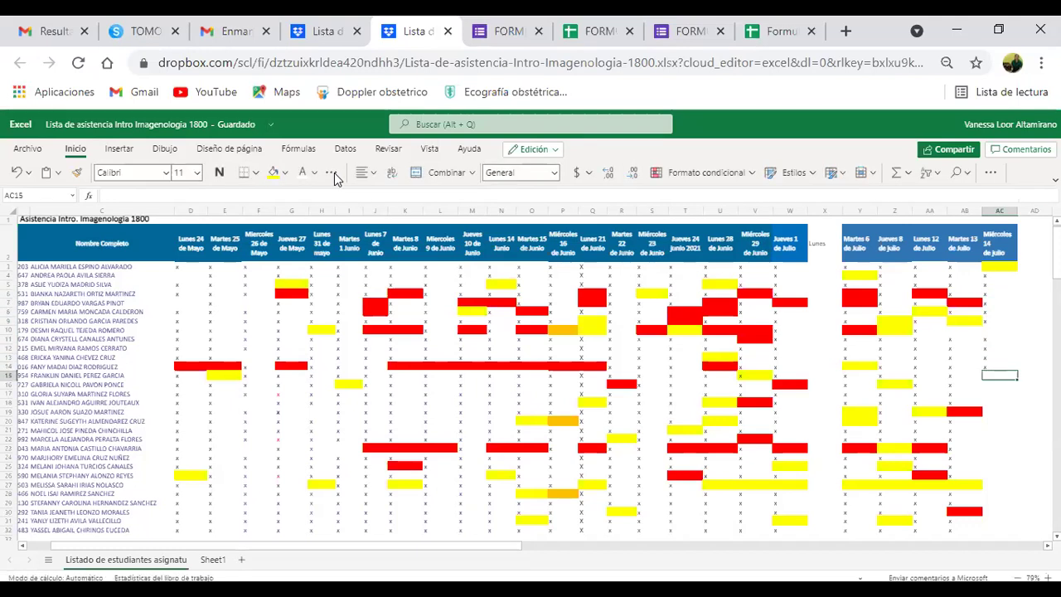
key("Return")
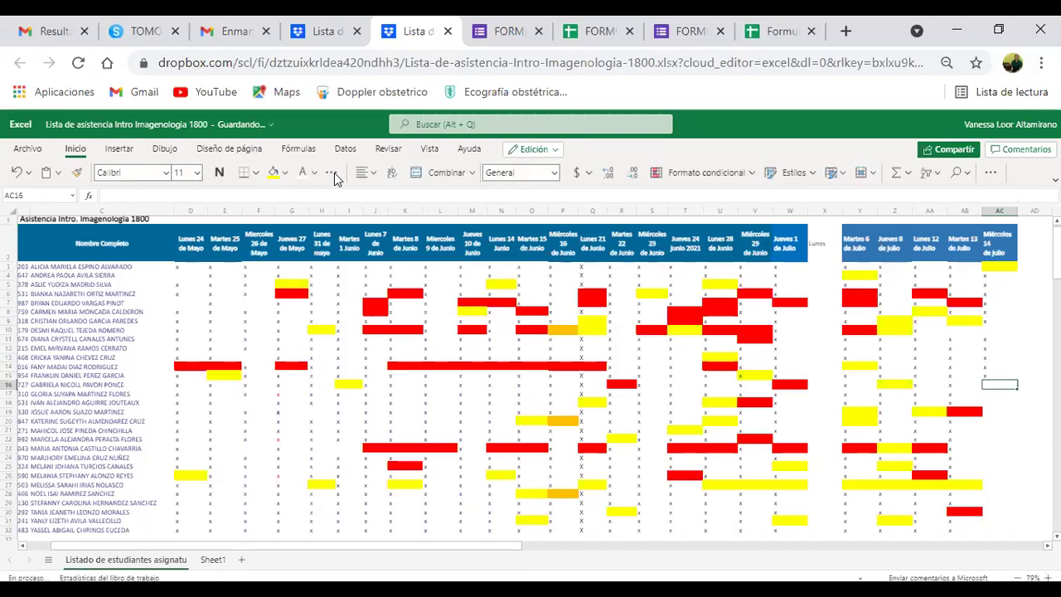
key("Return")
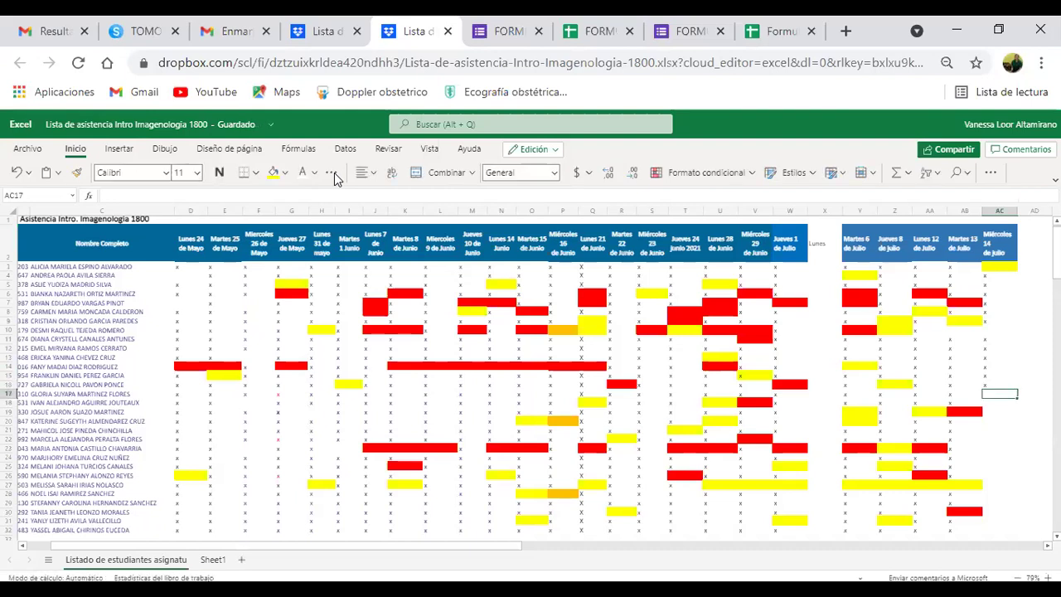
key("Return")
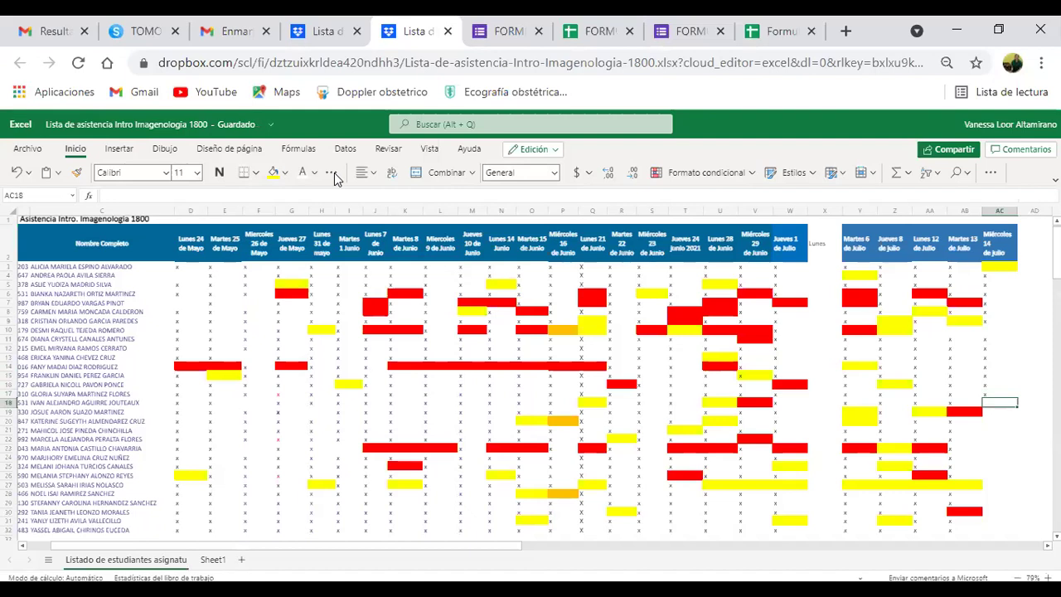
key("Return")
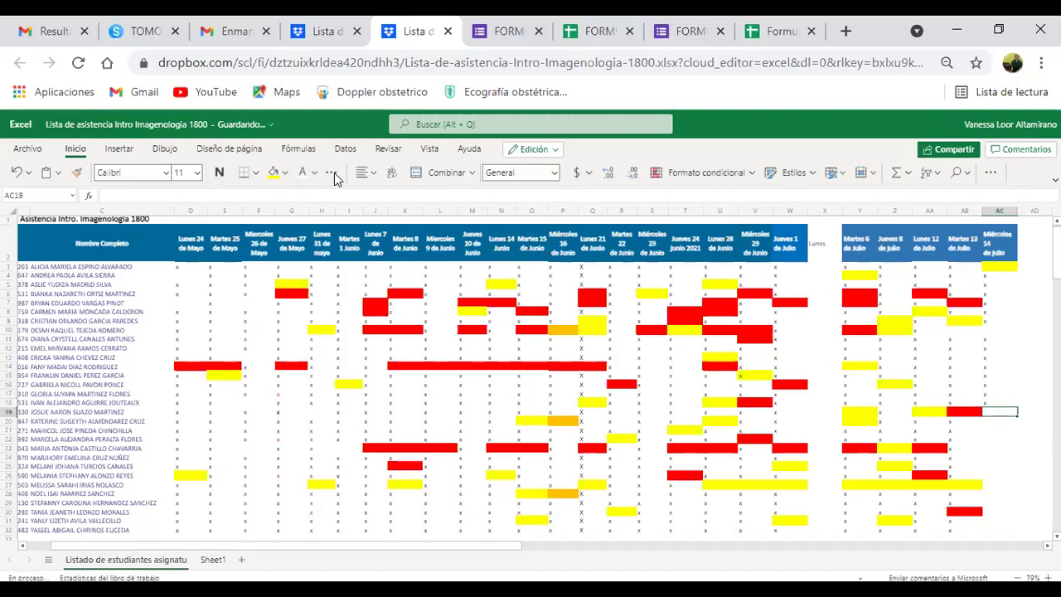
Enter an x in cells AC19 through AC22 to record attendance for Miércoles 14 de Julio.
key("F2")
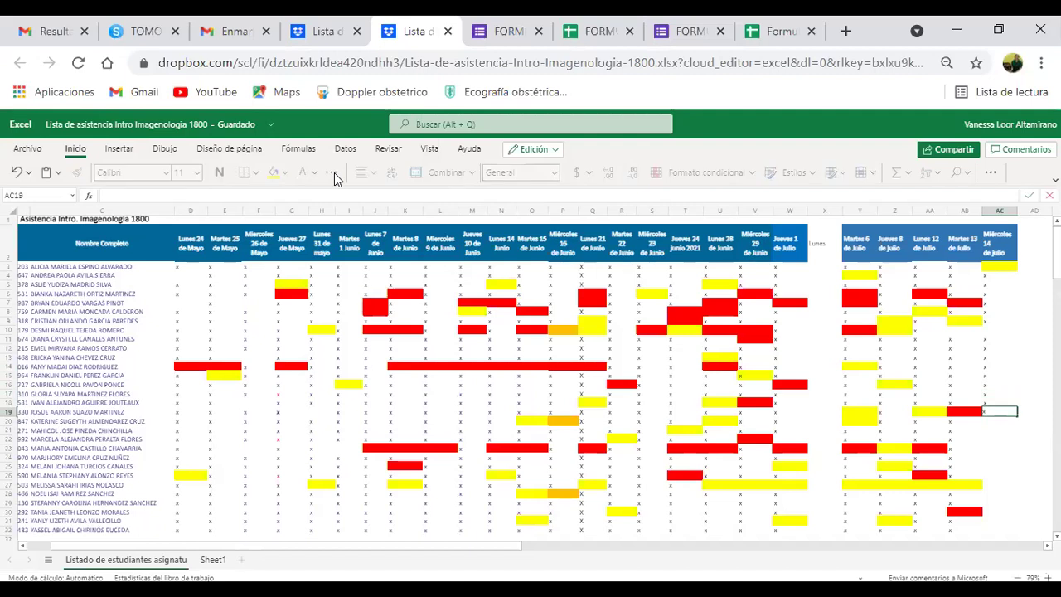
key("Return")
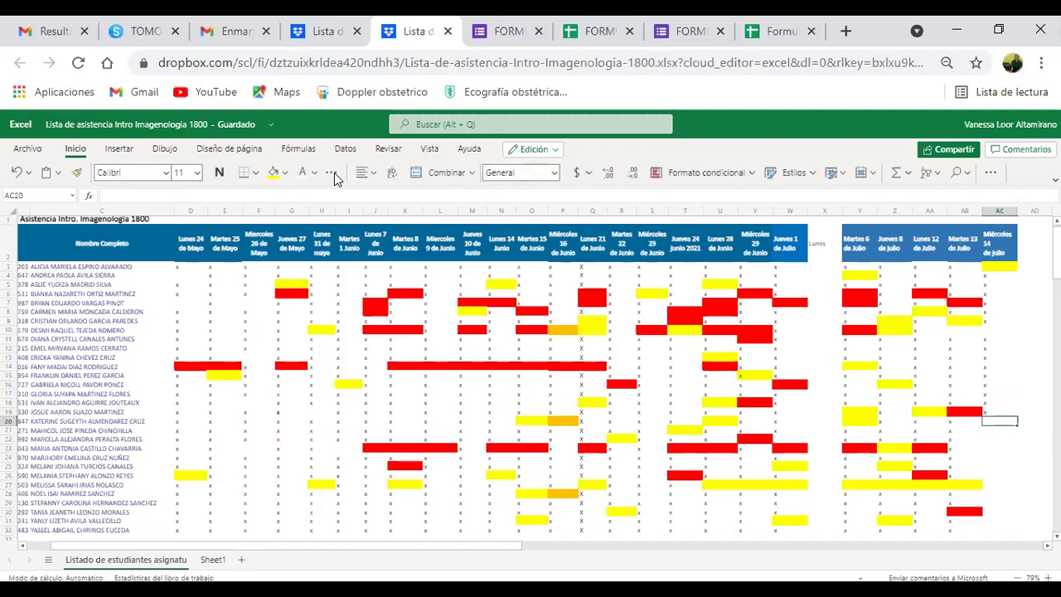
type("x")
key("Return")
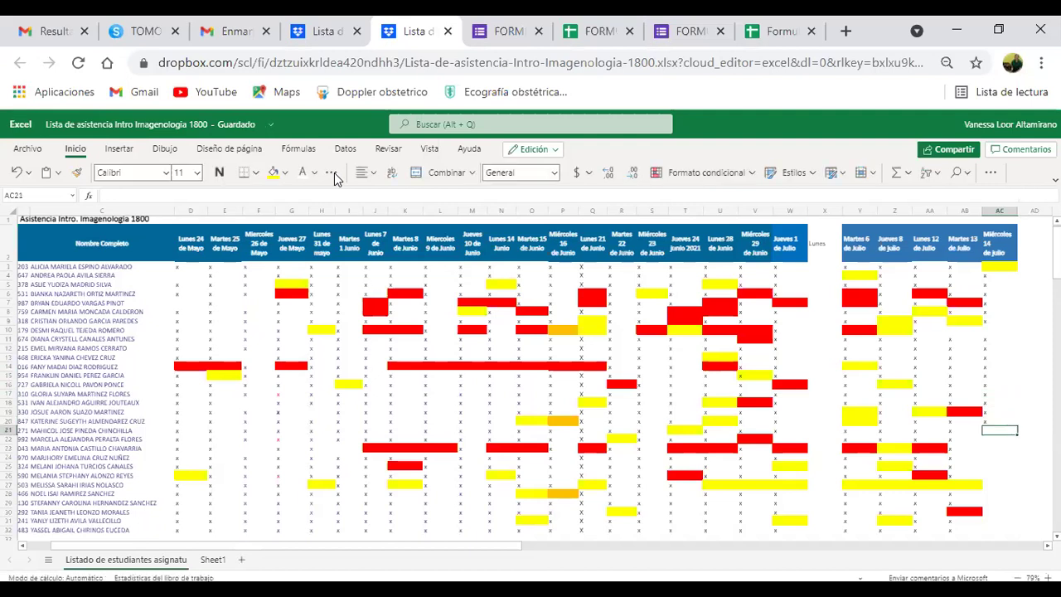
type("x")
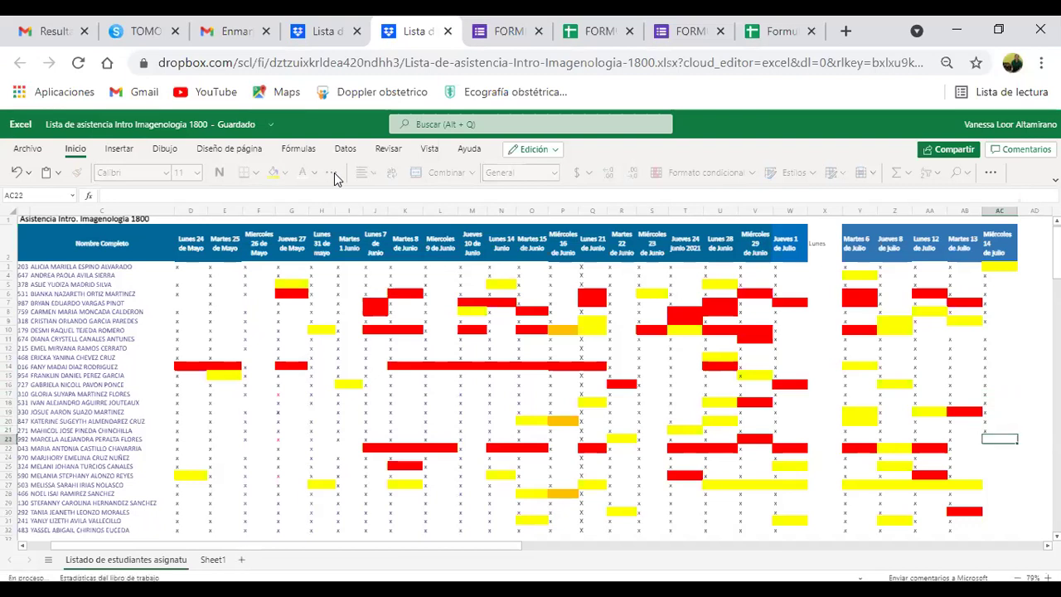
key("Return")
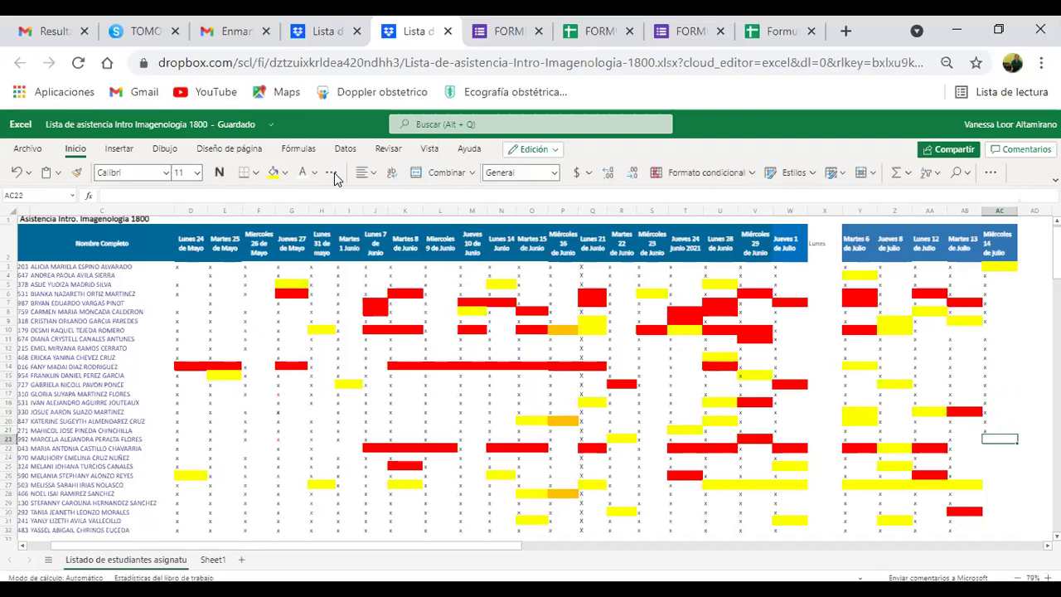
type("x")
key("Return")
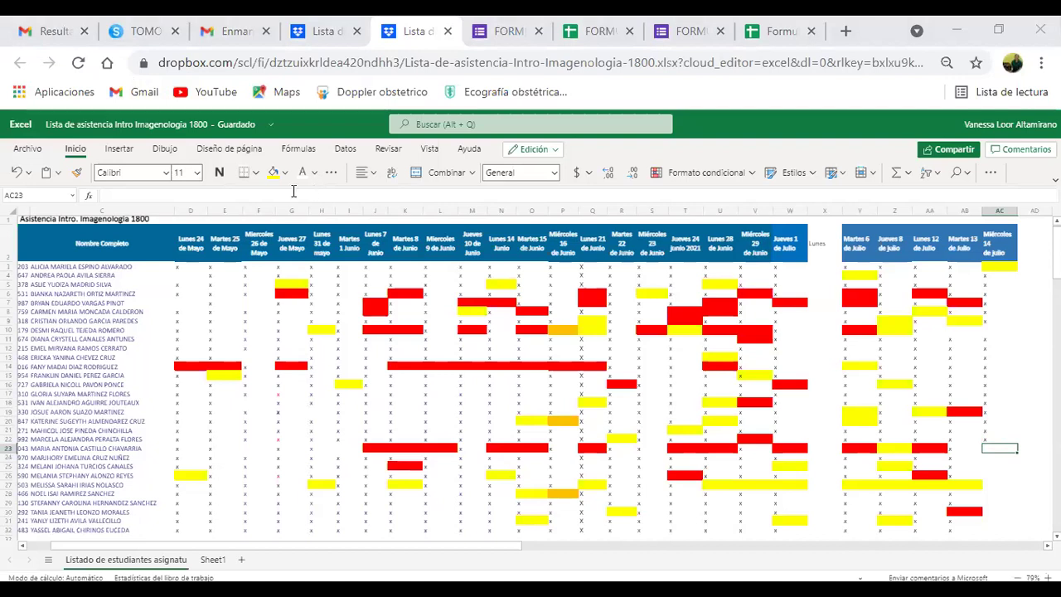
Fill cell AC23 with yellow and enter an x in cells AC24 through AC27.
left_click(274, 174)
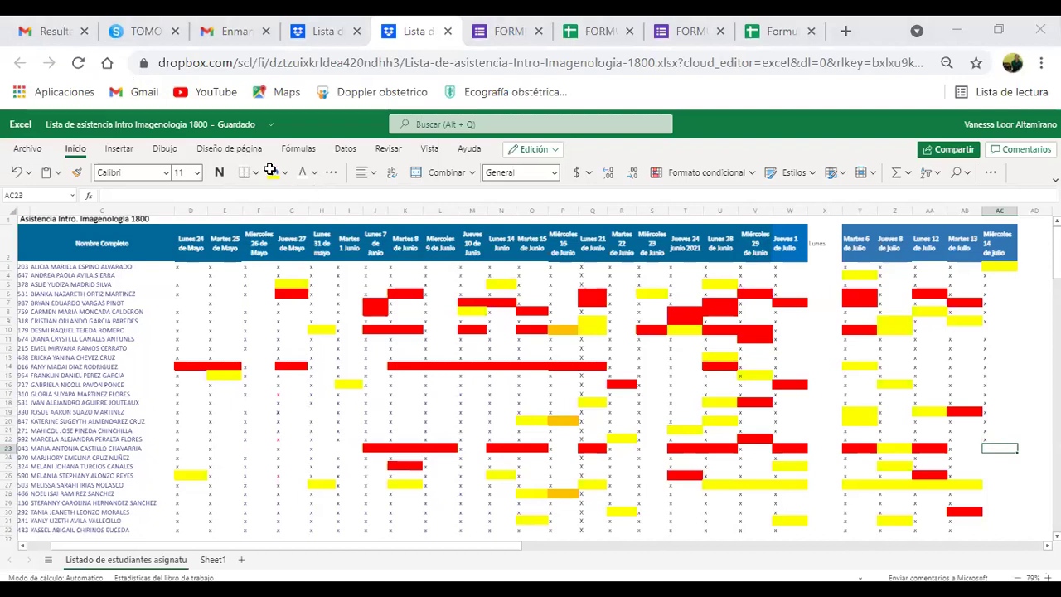
left_click(1001, 458)
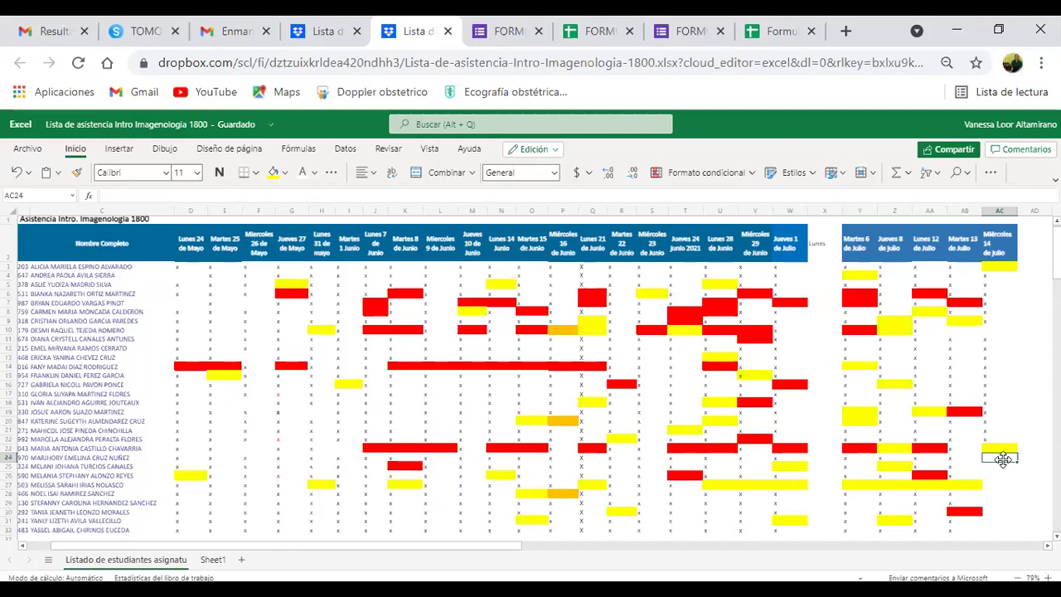
type("x")
key("Return")
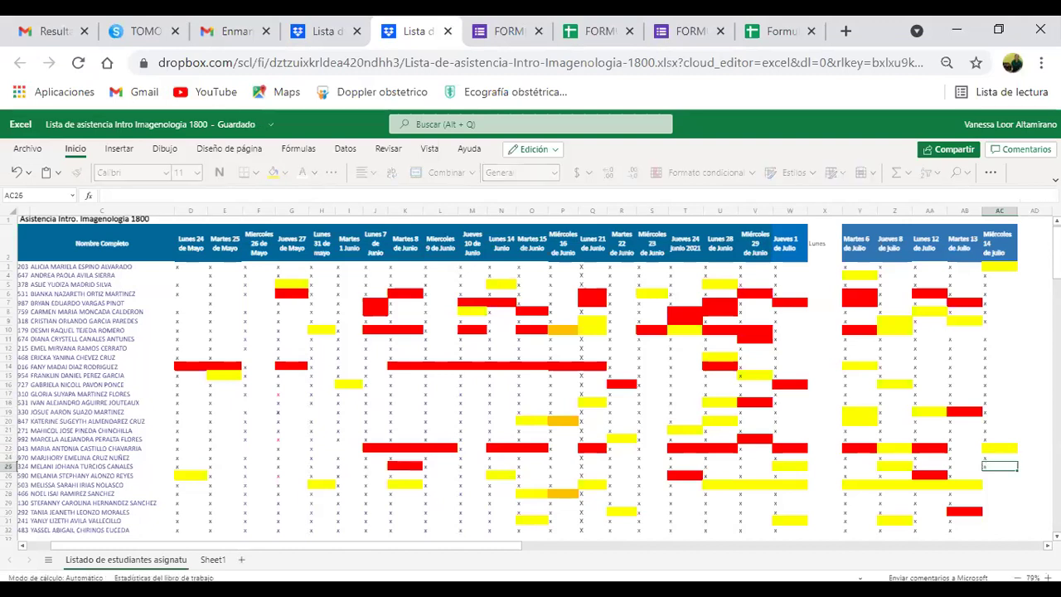
key("Return")
type("x")
key("Return")
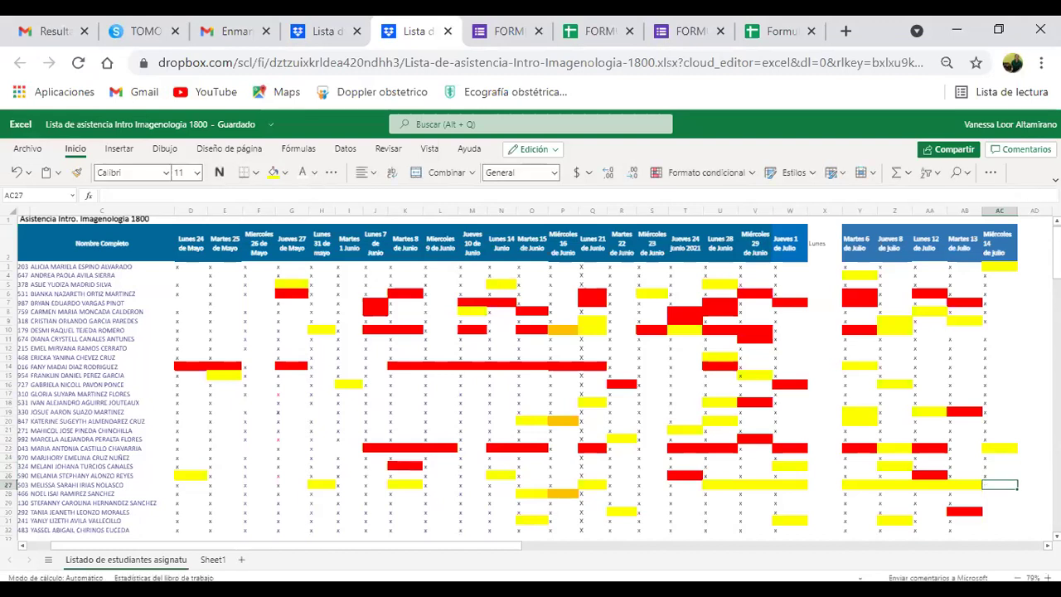
key("Return")
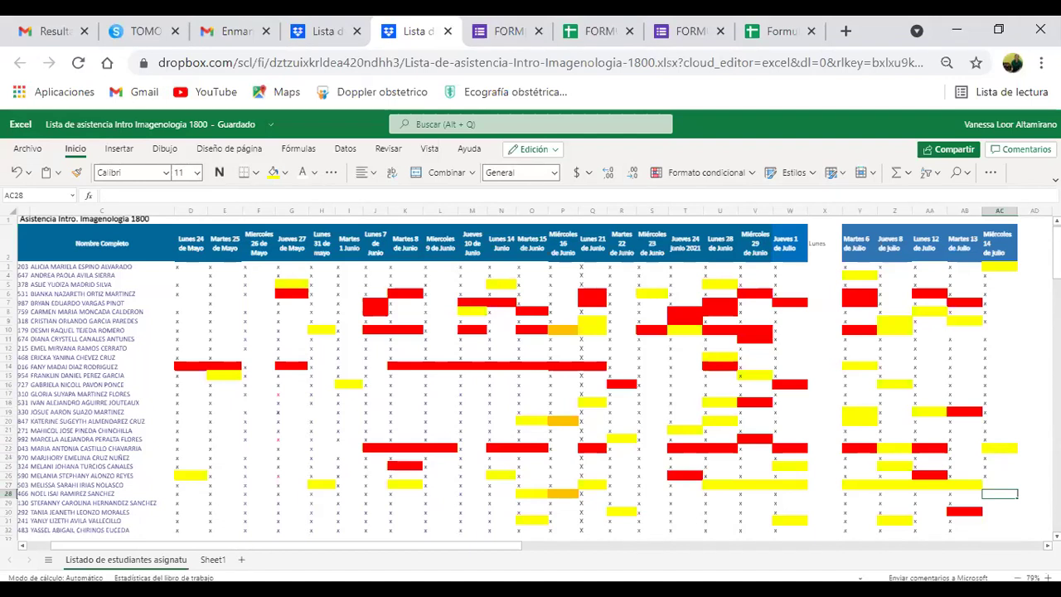
Mark the students in cells AC28 through AC32 with an x for Miércoles 14 de Julio.
type("x")
key("Return")
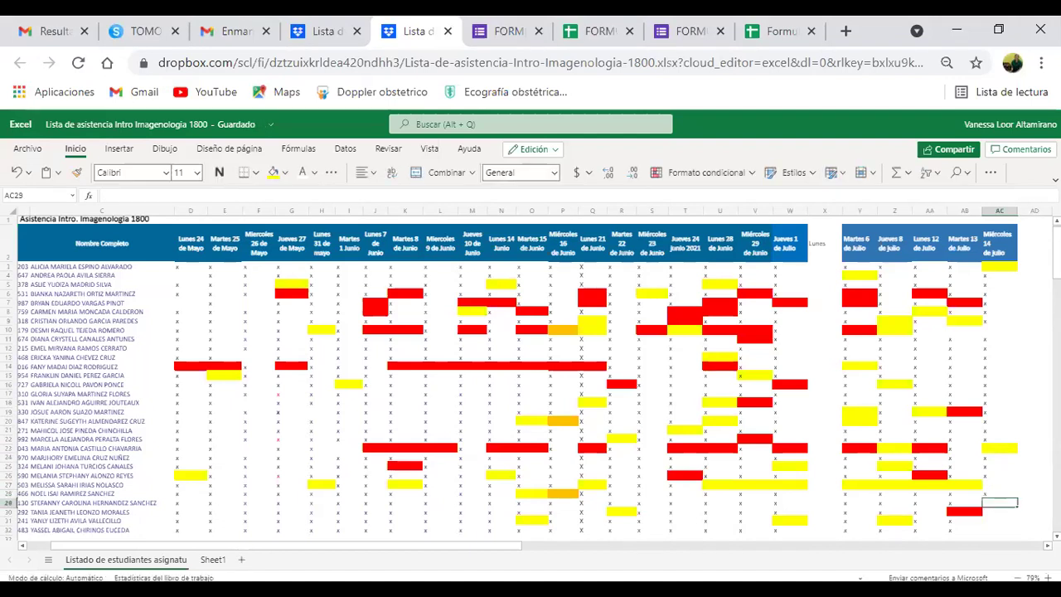
key("F2")
type("x")
key("Return")
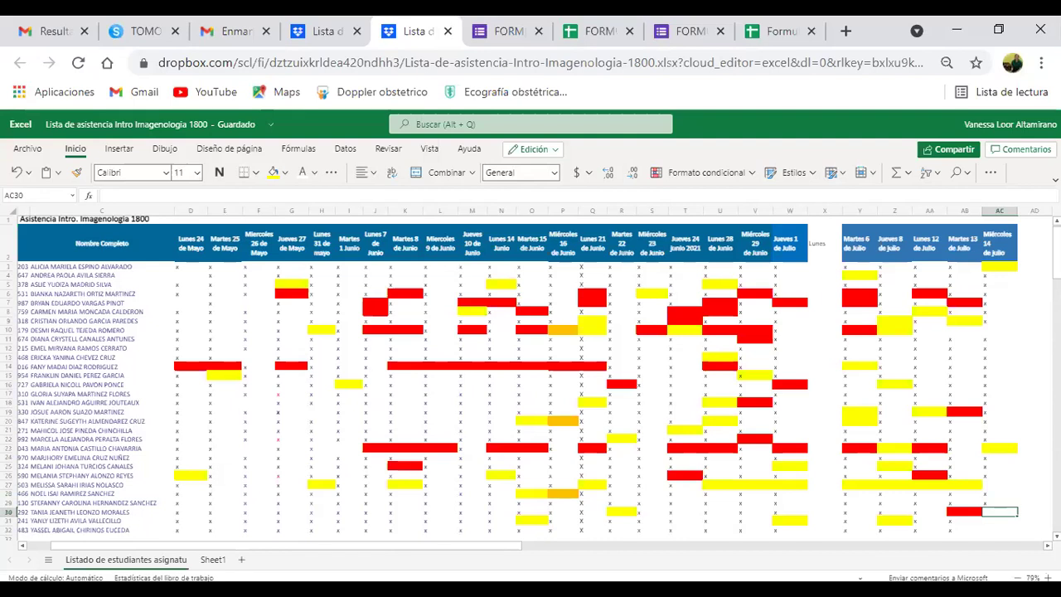
type("x")
key("Return")
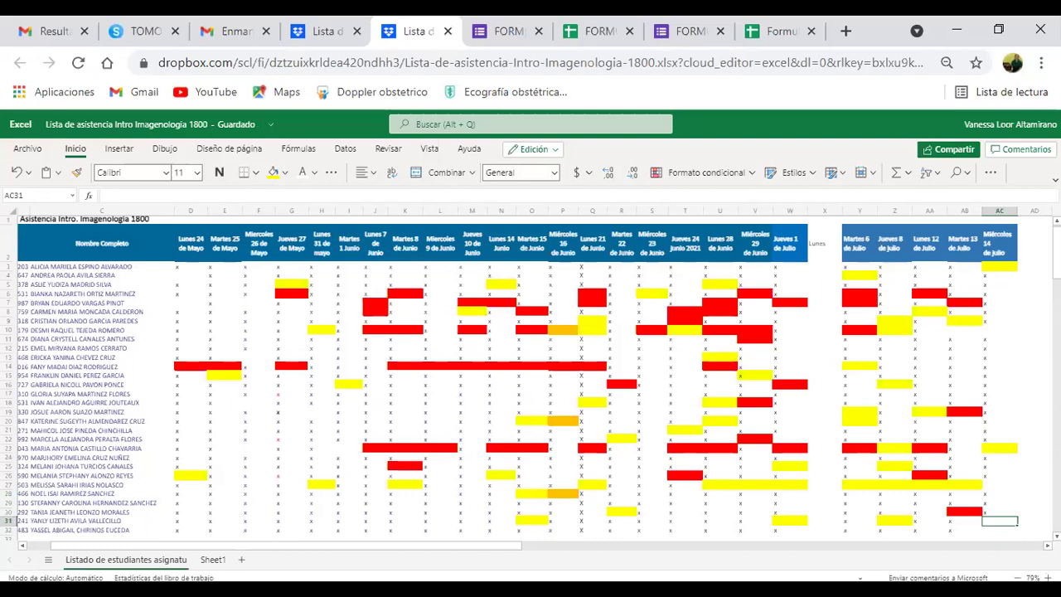
double_click(999, 529)
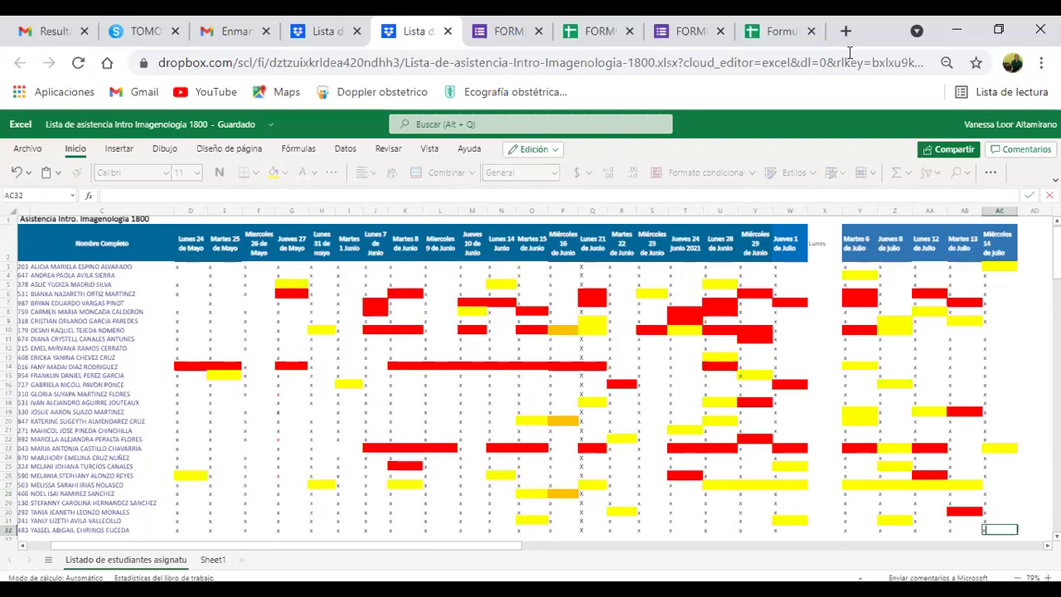
Switch to the PowerPoint presentation, start its slide show and advance to the "Definición de ARTEFACTO" slide.
key("alt+Tab")
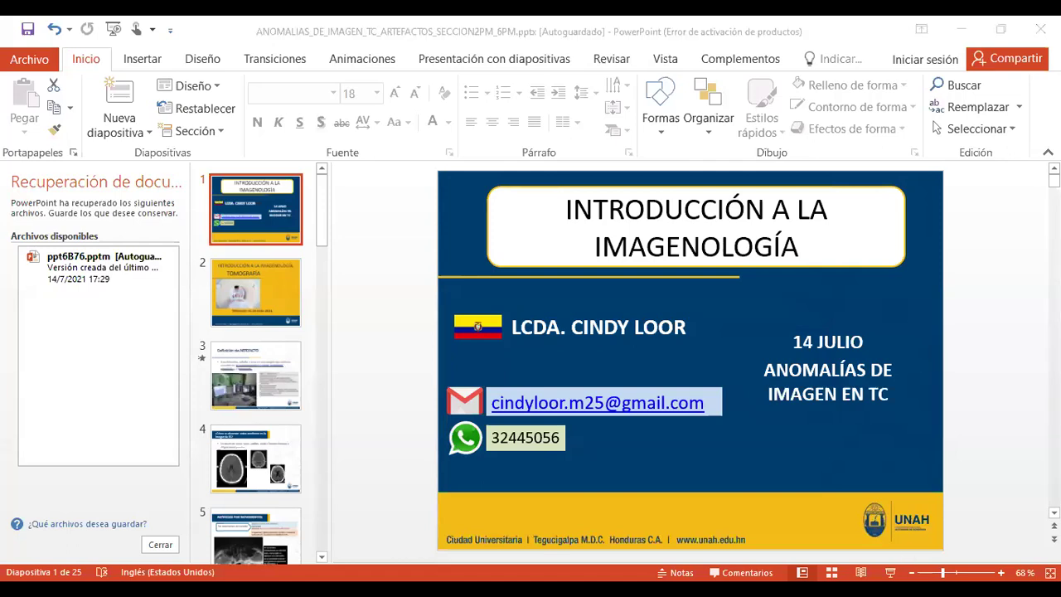
left_click(890, 572)
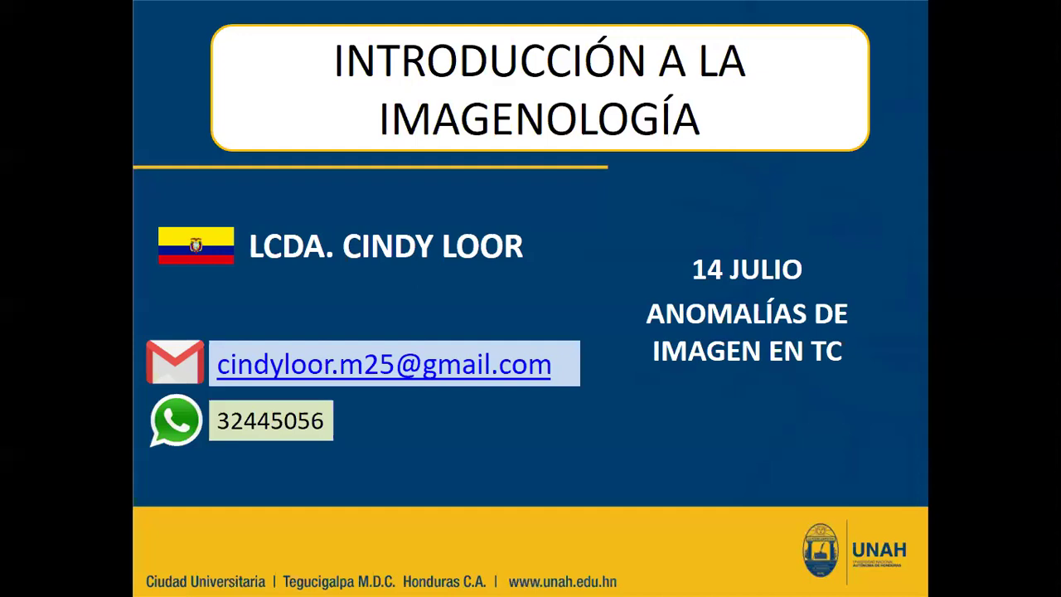
key("Right")
key("Right")
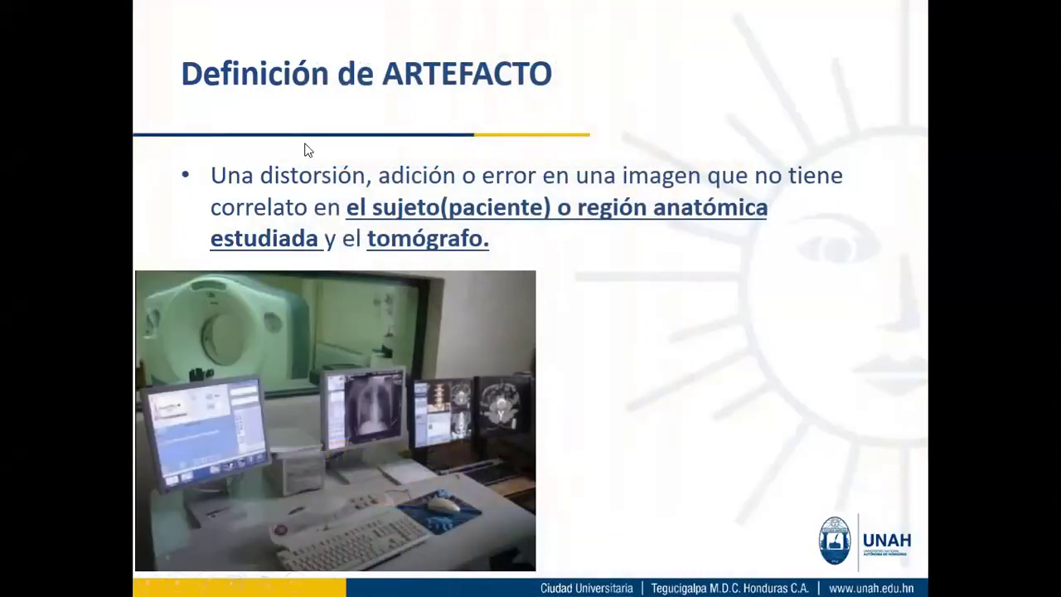